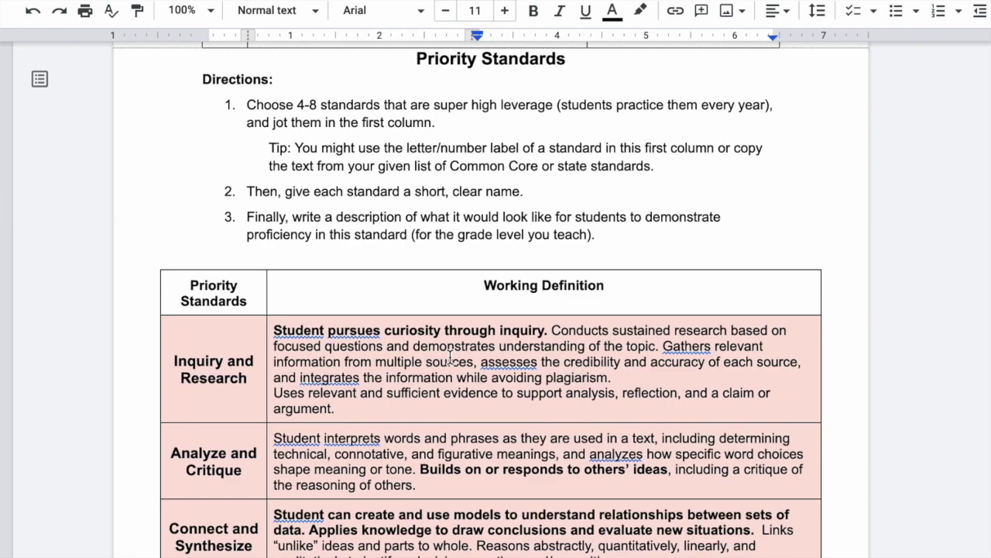
pyautogui.scroll(-4, 335, 376)
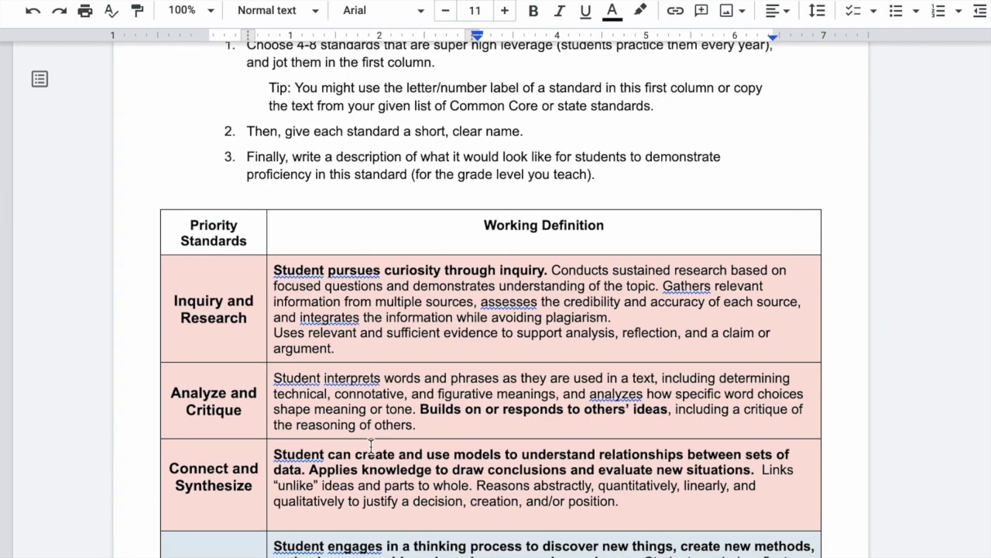
# Scroll to the Driving Question page showing the directions and empty Draft rows
pyautogui.scroll(2, 334, 375)
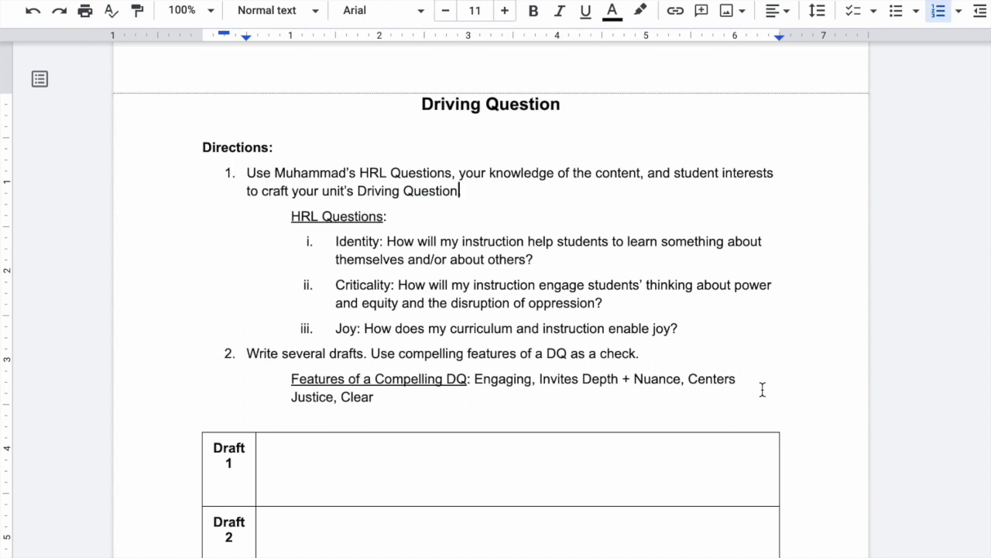
# Place the cursor at the start of the empty Draft 1 cell
pyautogui.scroll(-1, 761, 390)
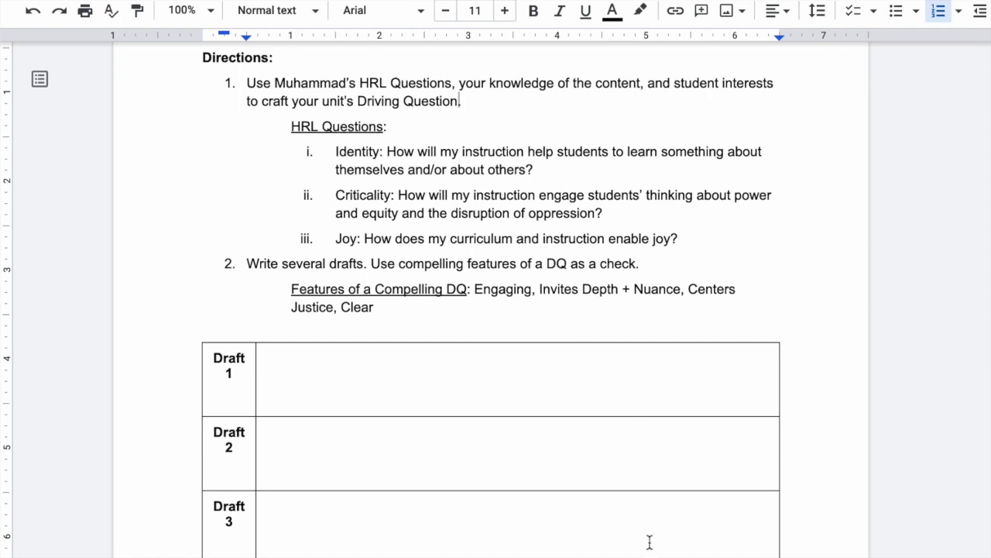
pyautogui.tripleClick(616, 402)
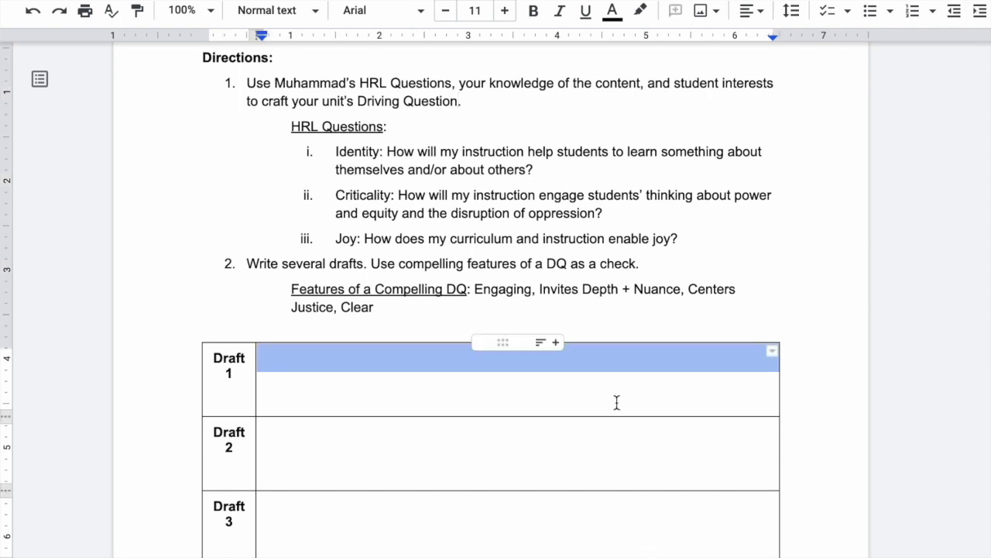
pyautogui.click(611, 385)
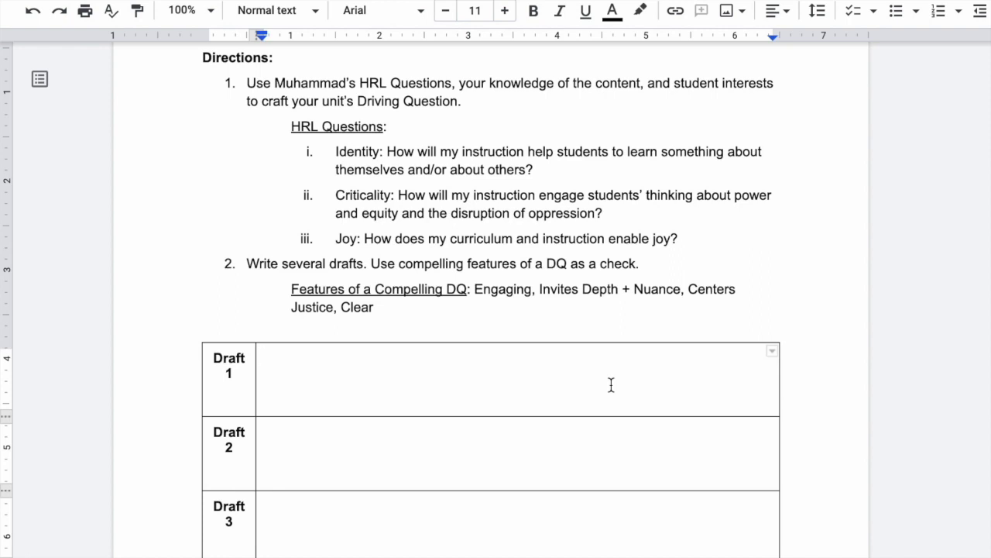
# Write Draft 1: 'How do we heal the United States from division and hatred and take justice-centered action in community?'
pyautogui.write('How do we heal the United States')
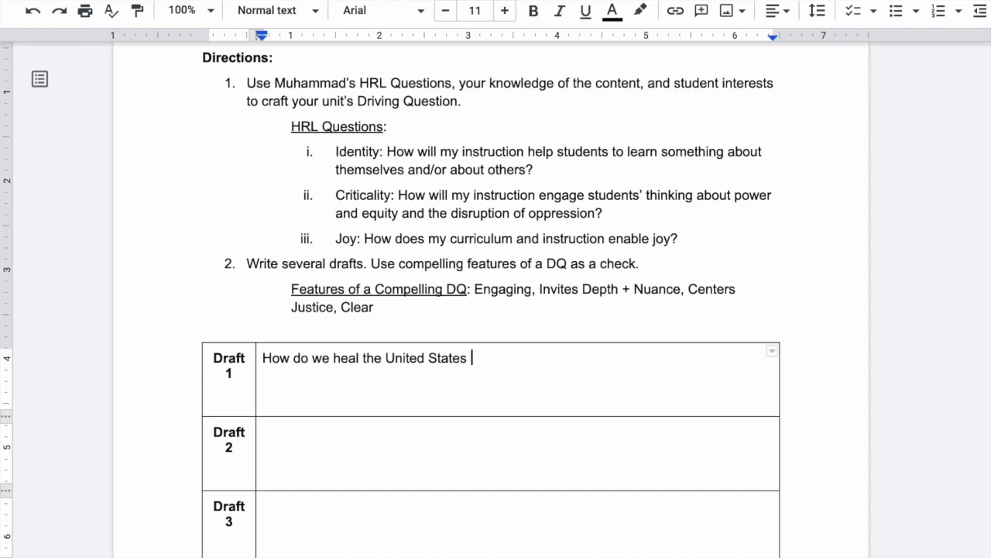
pyautogui.write('from division')
pyautogui.write('s')
pyautogui.press('BackSpace')
pyautogui.press('BackSpace')
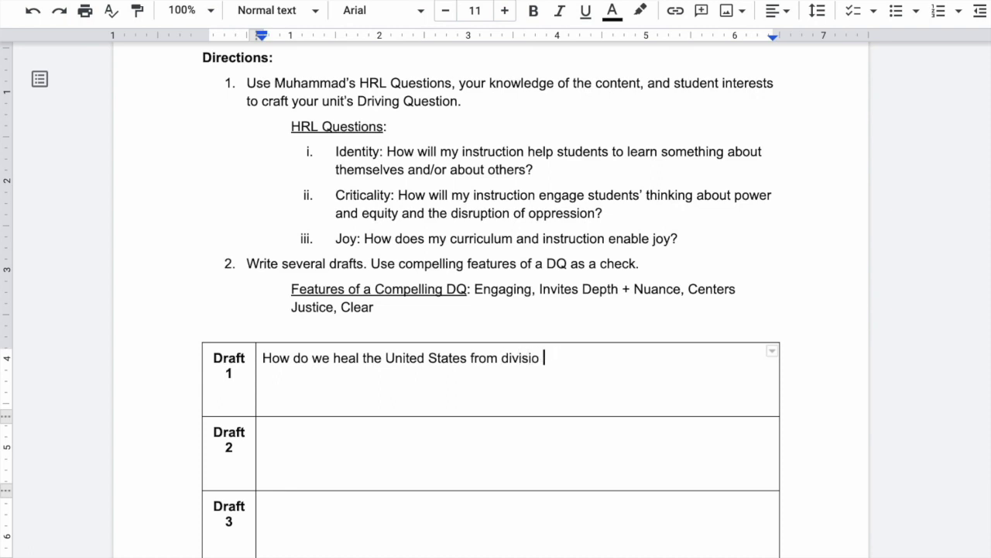
pyautogui.write('n and hatred and')
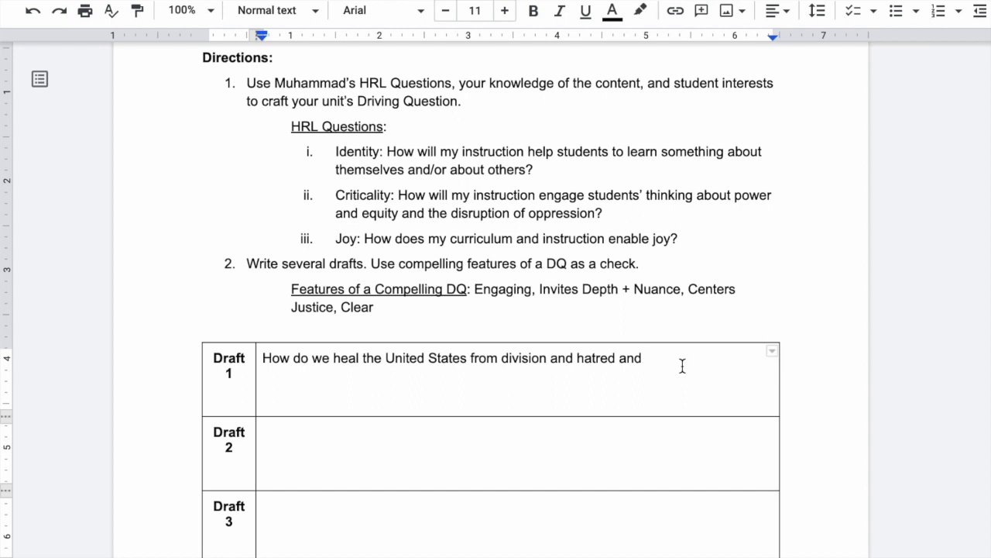
pyautogui.write('take justice-centere')
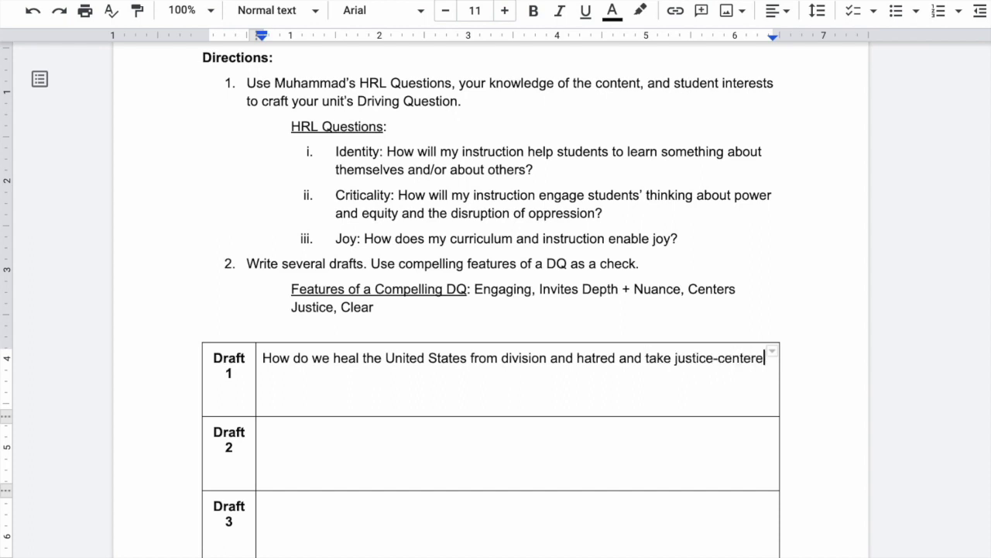
pyautogui.write('d action in community?')
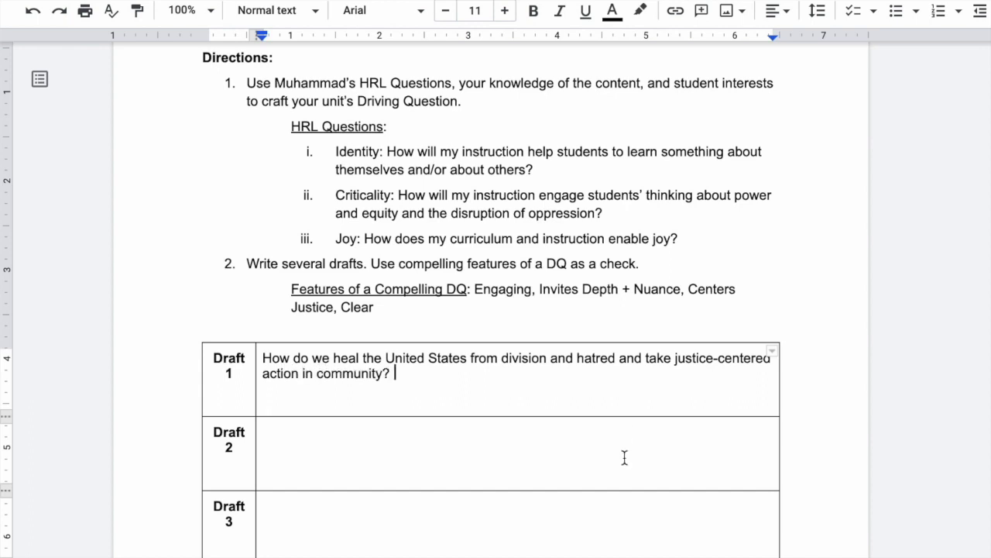
pyautogui.click(624, 458)
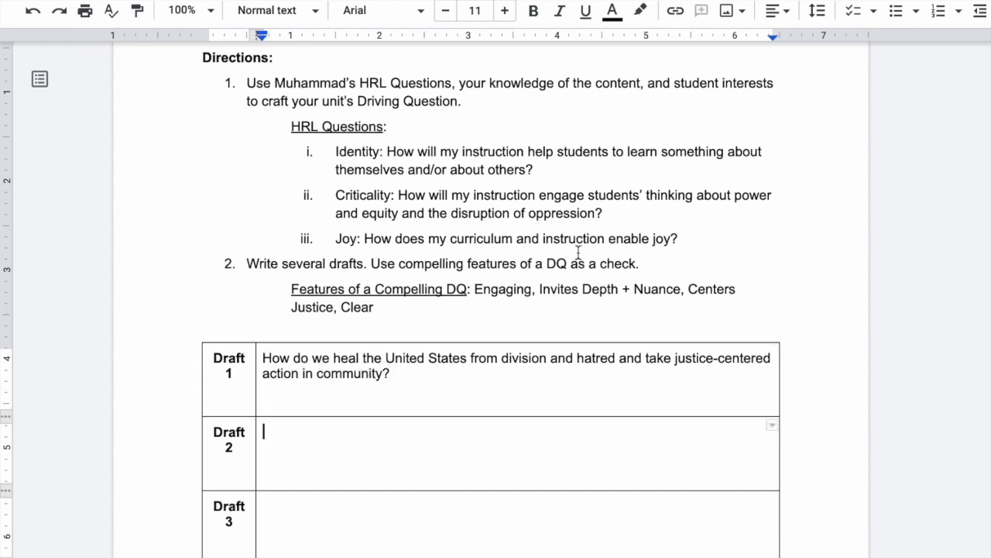
# Write Draft 2 as 'How do we heal from trauma and restore community?'
pyautogui.scroll(-4, 440, 356)
pyautogui.scroll(2, 440, 356)
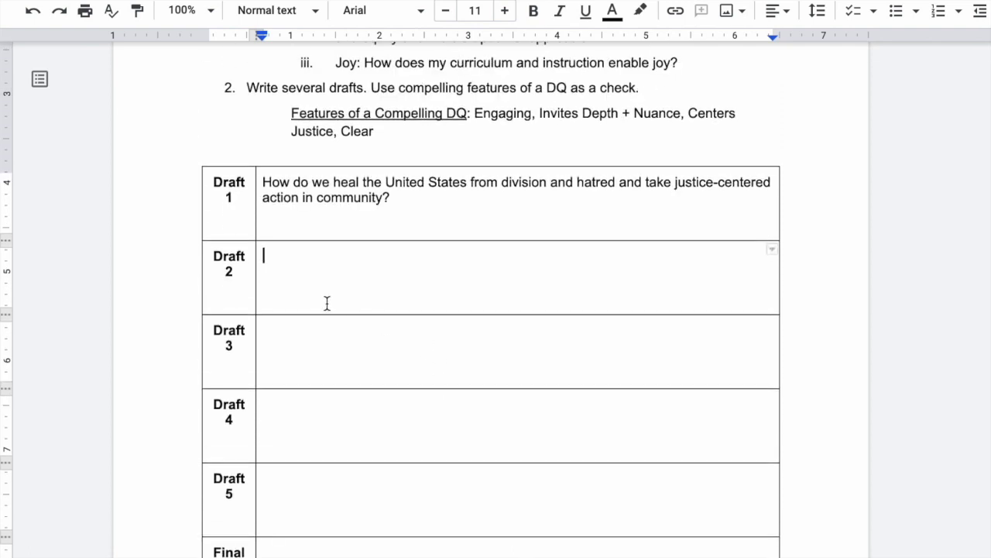
pyautogui.scroll(1, 326, 302)
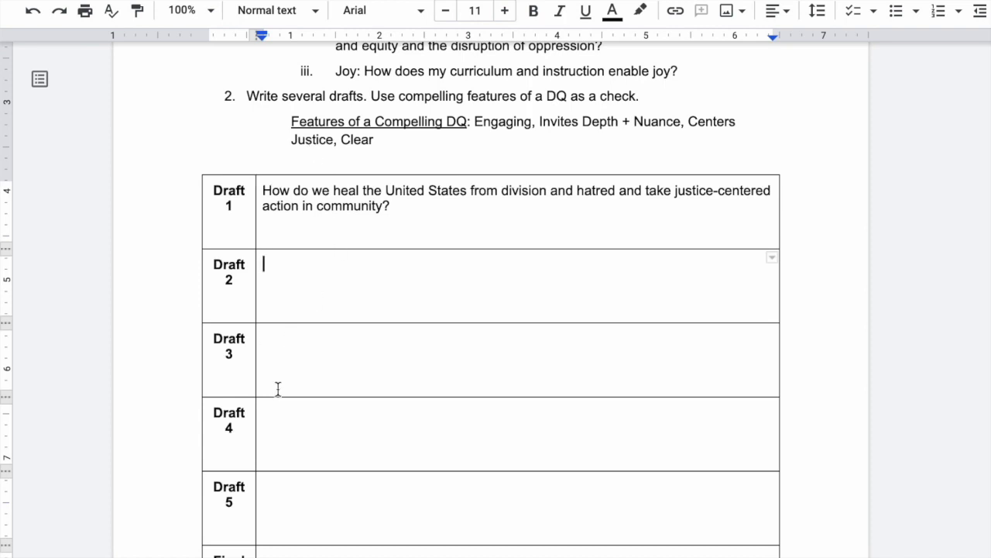
pyautogui.write('How do we hea')
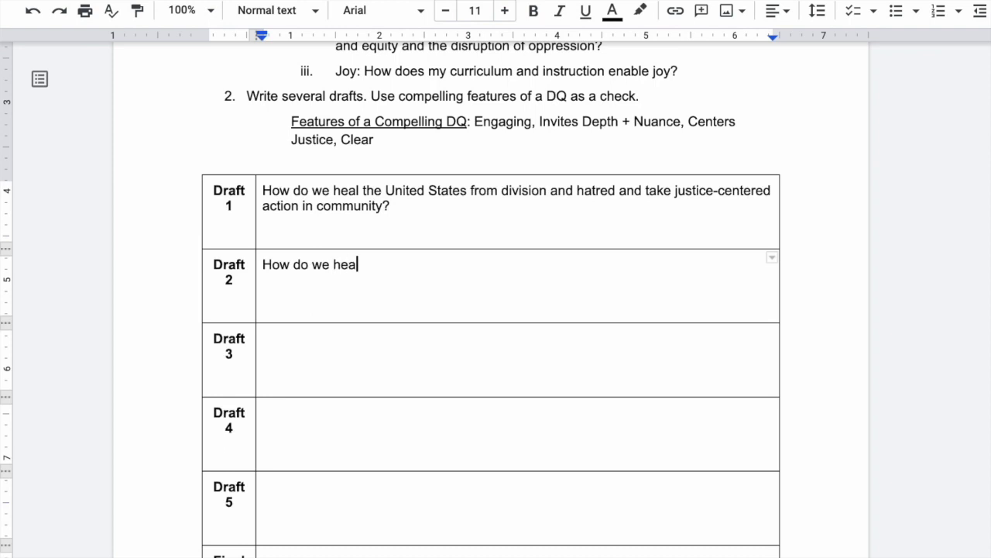
pyautogui.write('l from trauma and take collective action')
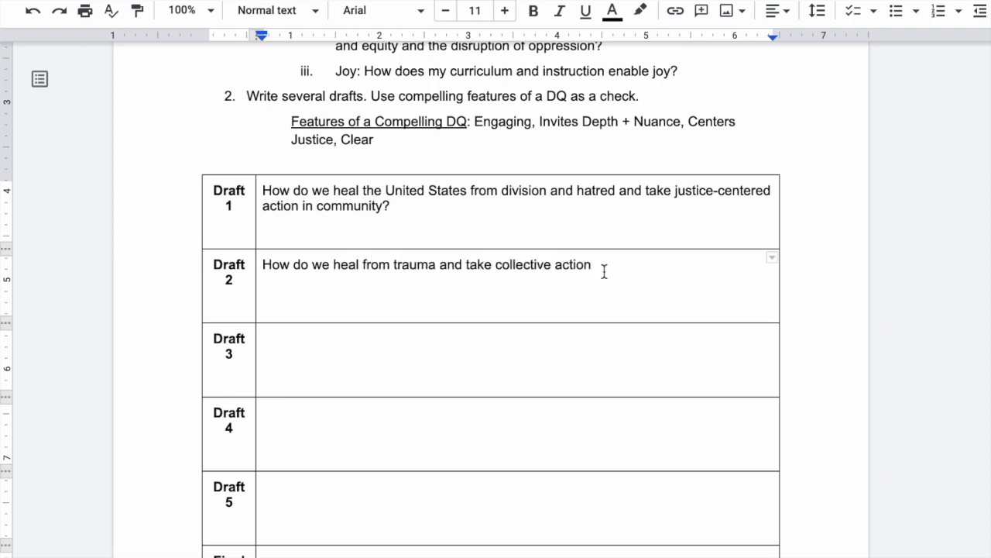
pyautogui.moveTo(603, 267); pyautogui.dragTo(466, 264)
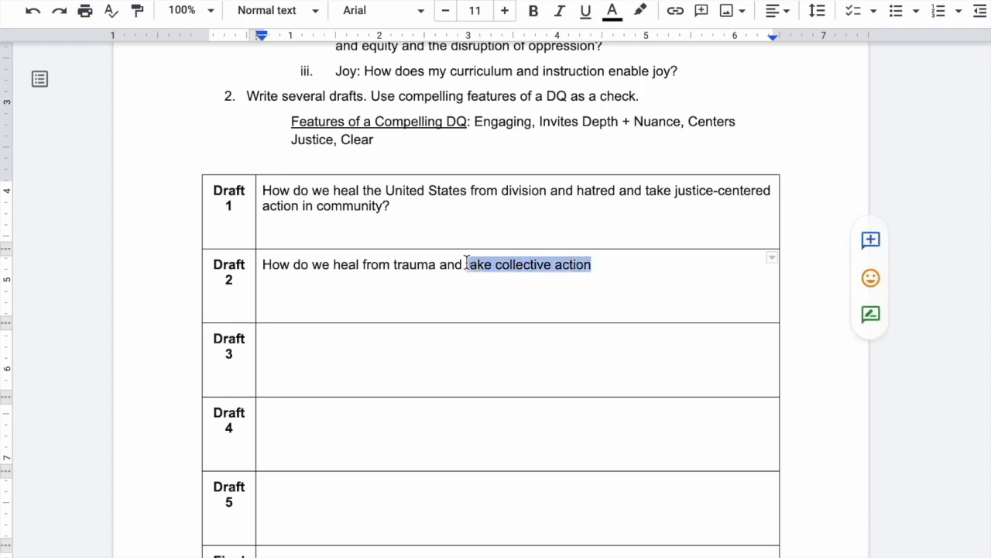
pyautogui.press('BackSpace')
pyautogui.write('restore community?')
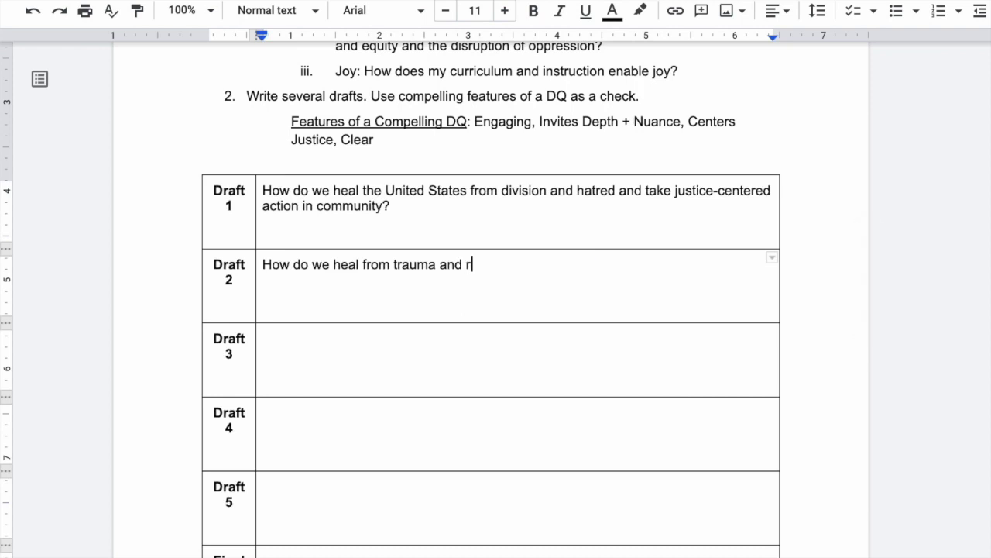
# Write Draft 3 as 'How do we pursue truth and reconciliation after the Jan. 6 insurrection?', accepting the grammar suggestion
pyautogui.click(504, 371)
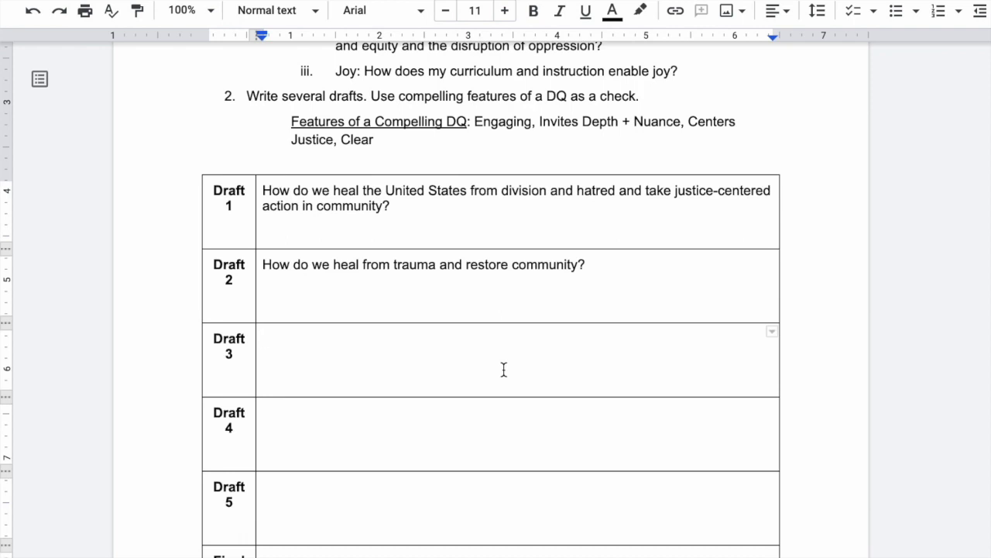
pyautogui.write('How we pursue truth an')
pyautogui.press('BackSpace')
pyautogui.press('BackSpace')
pyautogui.press('BackSpace')
pyautogui.press('BackSpace')
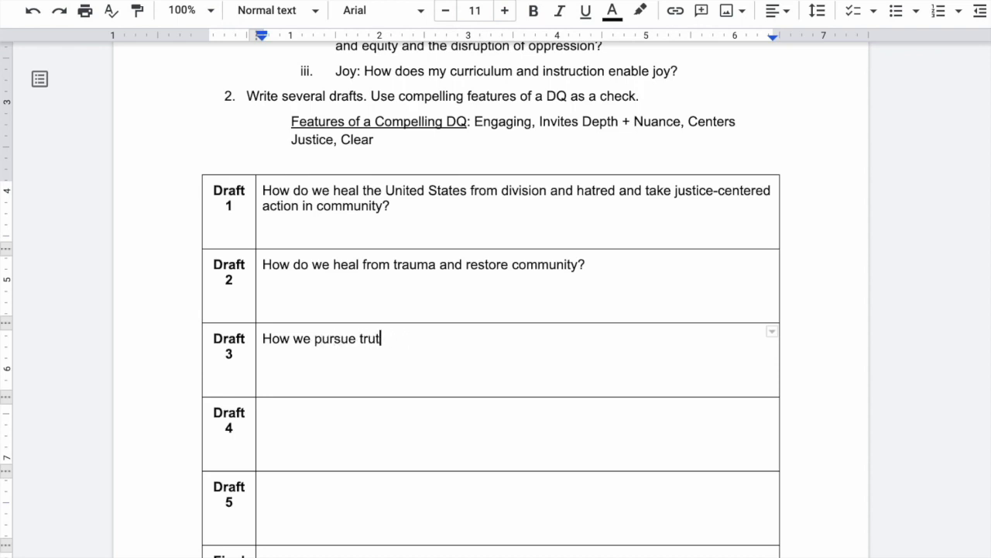
pyautogui.write('h and reconciliation after the ')
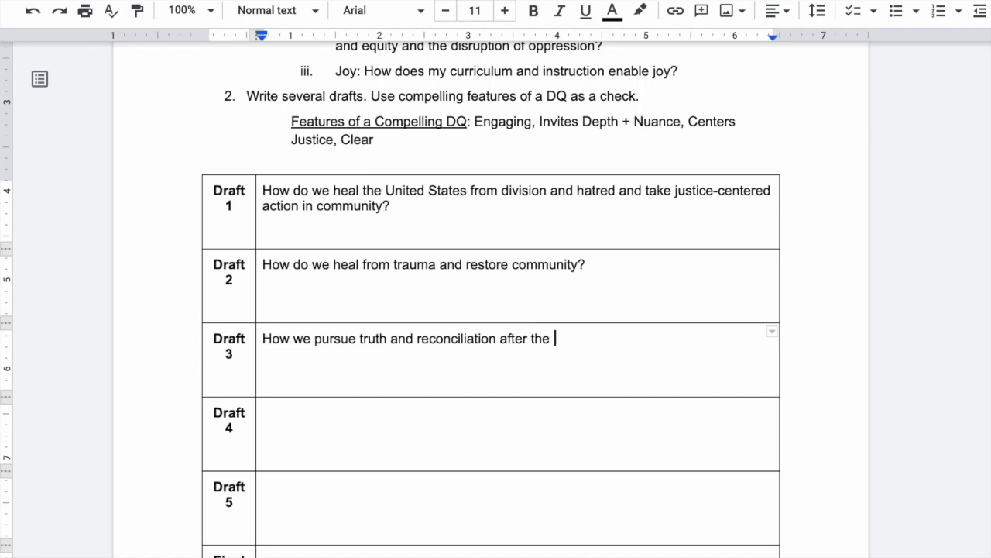
pyautogui.write('Jan. 6 insurrection?')
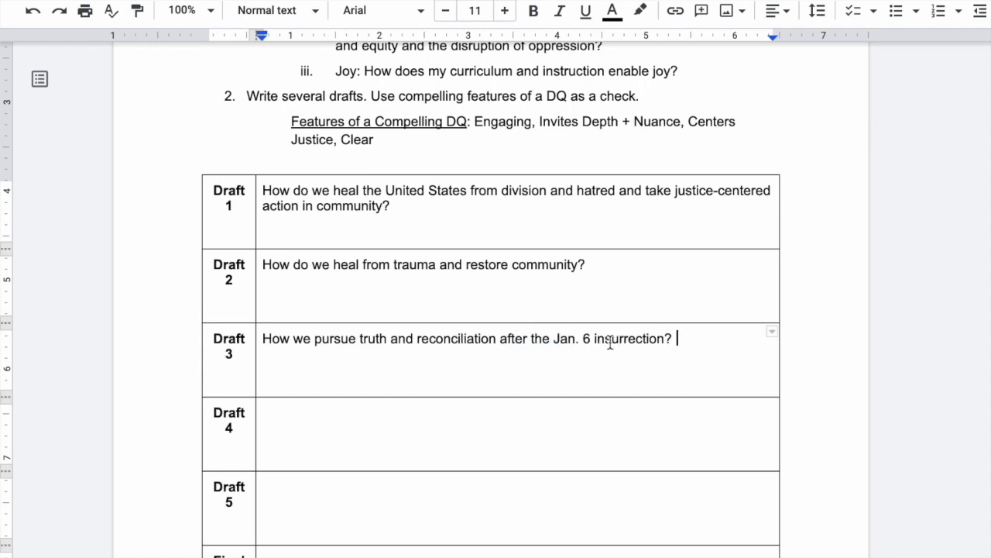
pyautogui.moveTo(676, 339); pyautogui.dragTo(500, 339)
pyautogui.click(503, 361)
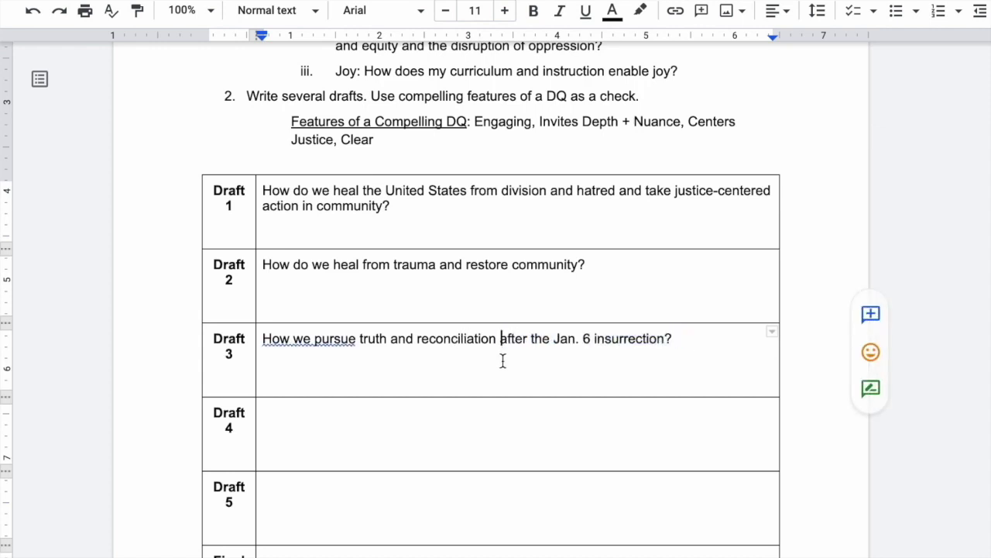
pyautogui.click(314, 341)
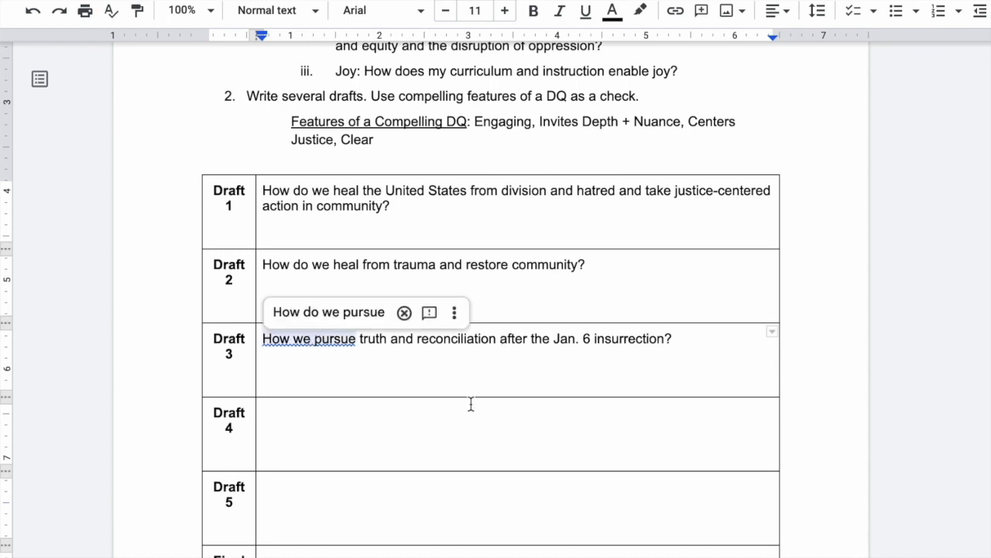
pyautogui.click(328, 316)
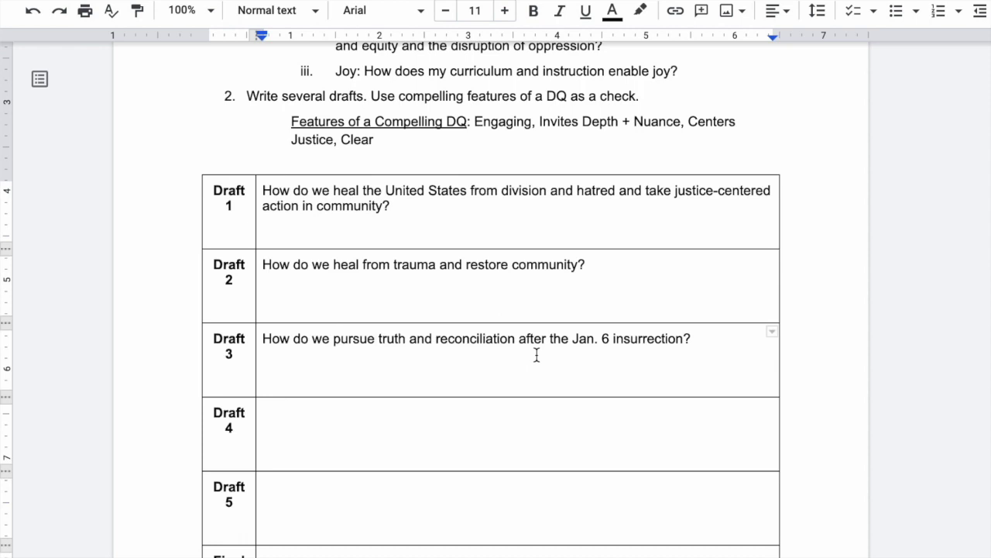
pyautogui.scroll(-2, 549, 405)
# Write Draft 4: 'How do we ensure we speak and hear truth and reconcile and repair harm after the Jan. 6 insurrection?'
pyautogui.click(430, 329)
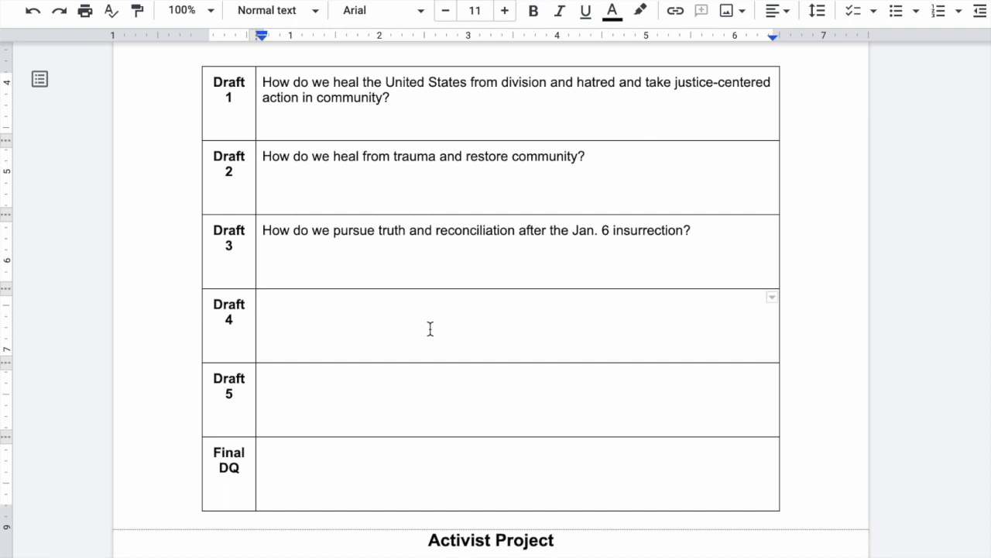
pyautogui.write('How do we ensure we s')
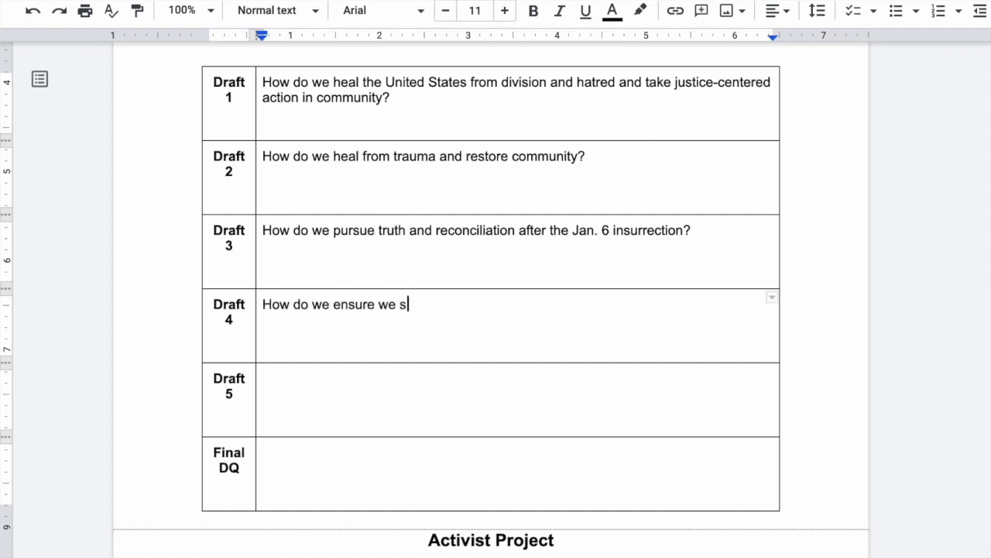
pyautogui.write('peak and hear tru')
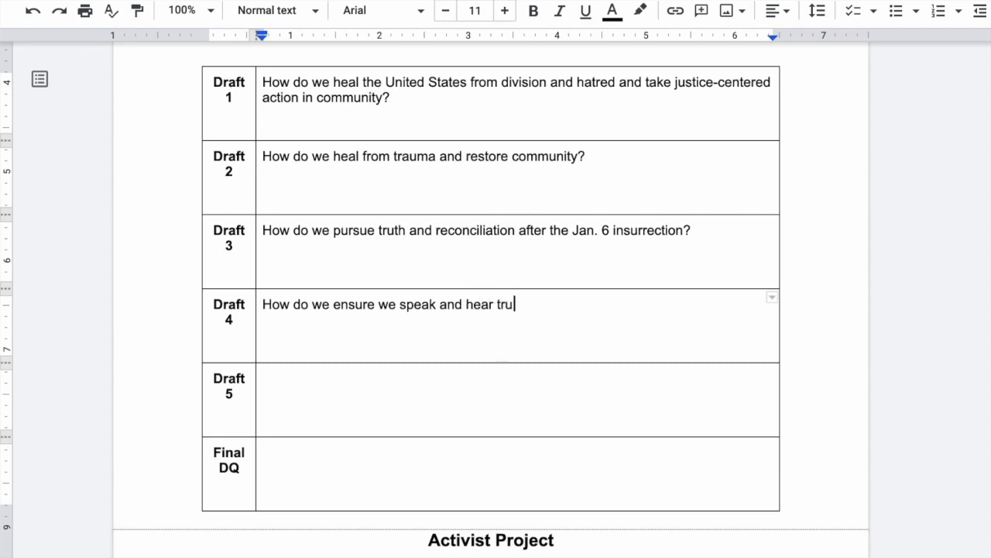
pyautogui.write('th and reconcile ')
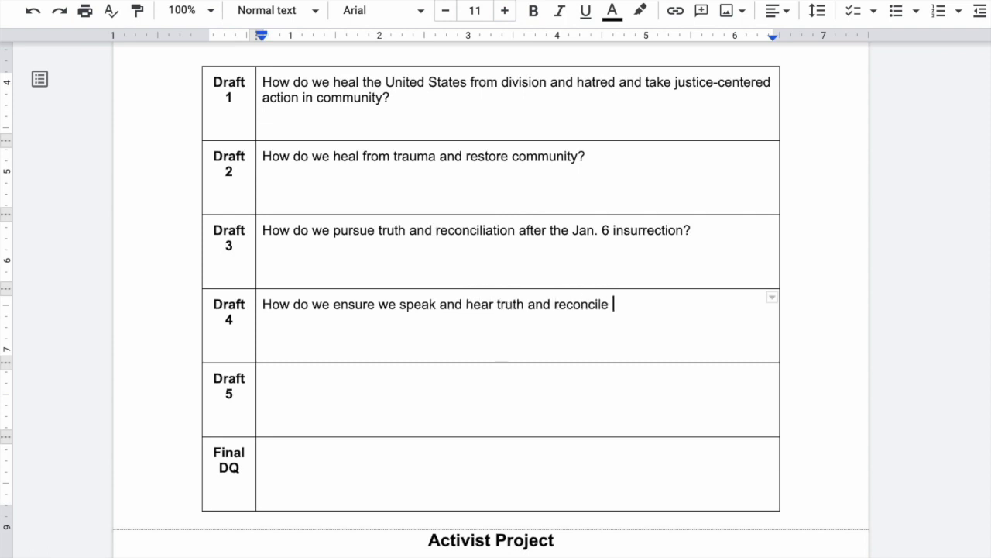
pyautogui.write('and repair harm')
pyautogui.moveTo(694, 230); pyautogui.dragTo(516, 230)
pyautogui.hotkey('ctrl', 'c')
pyautogui.click(720, 304)
pyautogui.hotkey('ctrl', 'v')
# Start Draft 5 as 'How do we as a community', replacing 'nation'
pyautogui.click(385, 407)
pyautogui.scroll(-1, 385, 408)
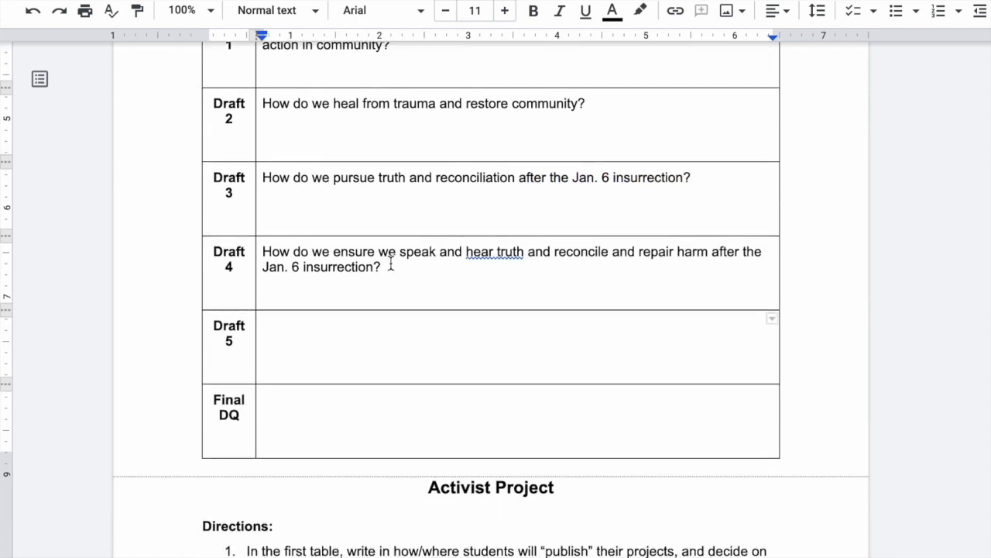
pyautogui.write('How do ')
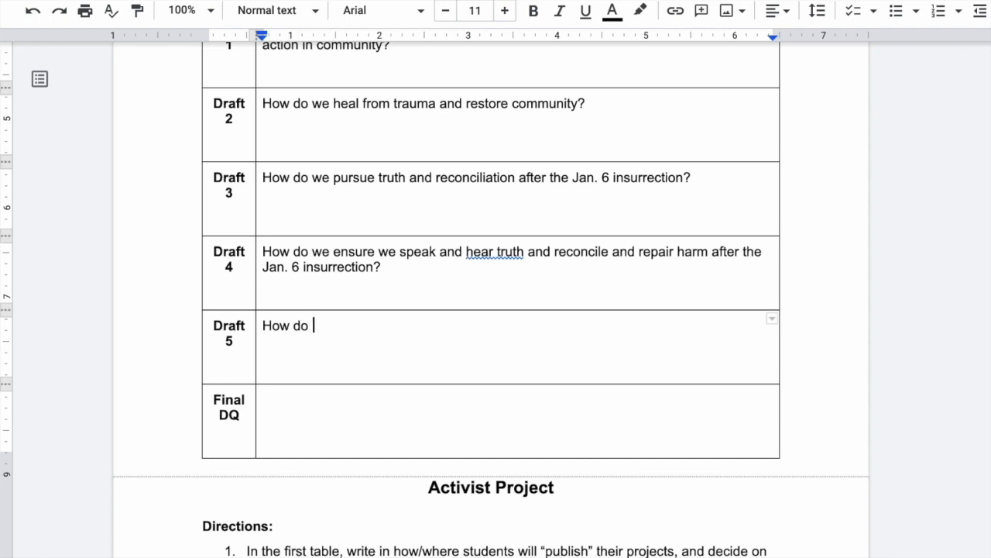
pyautogui.write('we as a nation')
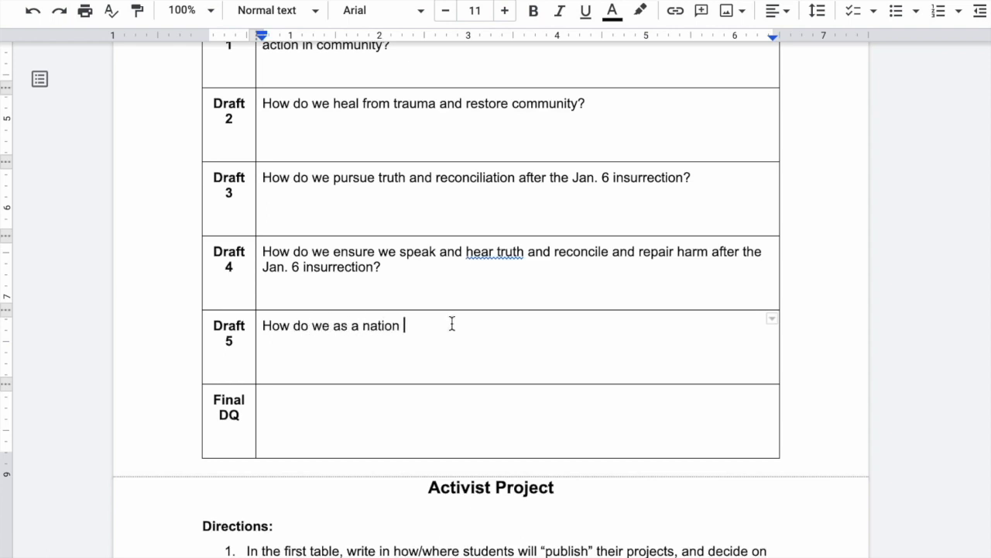
pyautogui.doubleClick(401, 325)
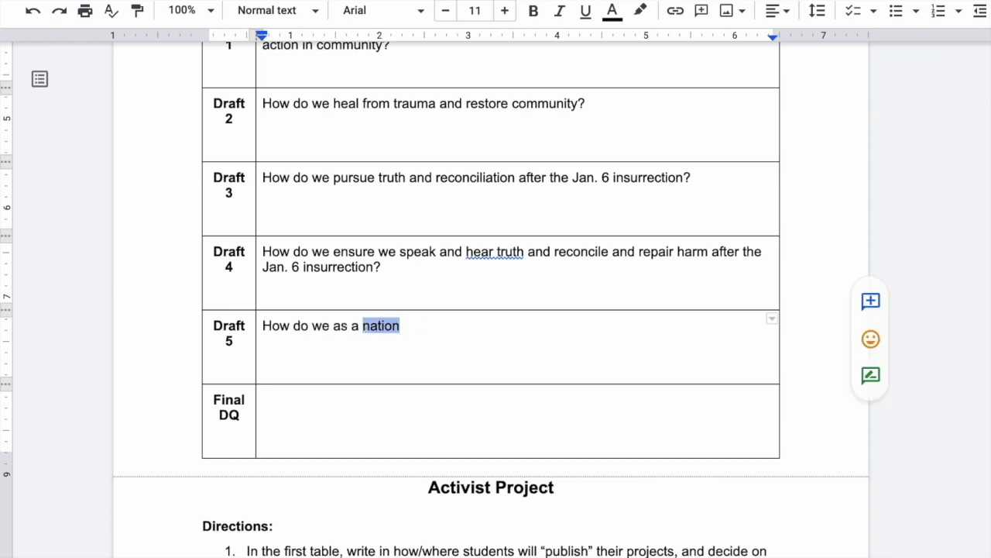
pyautogui.write('community')
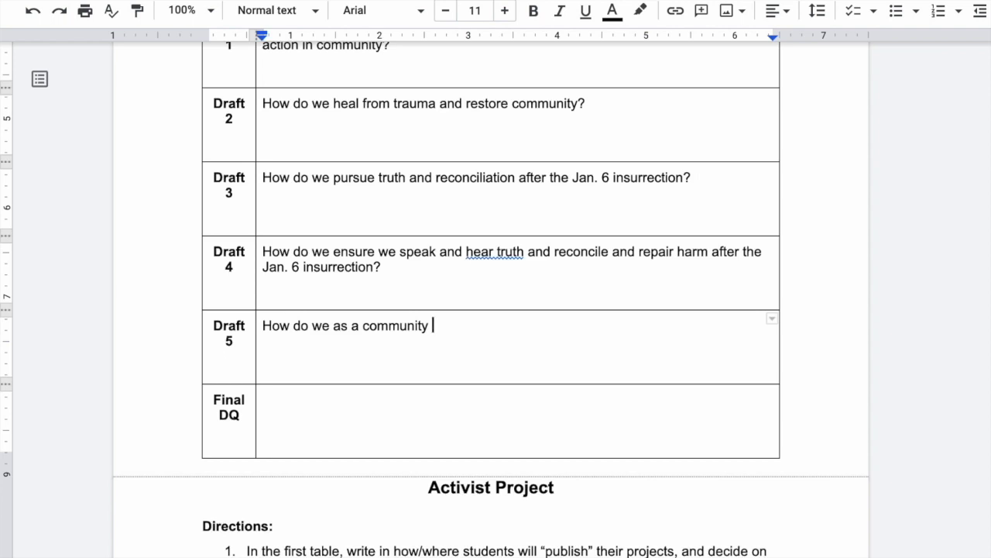
# Continue Draft 5 with 'heal from' and paste the copied Jan. 6 ending
pyautogui.write('heal and focus')
pyautogui.press('BackSpace')
pyautogui.press('BackSpace')
pyautogui.press('BackSpace')
pyautogui.press('BackSpace')
pyautogui.press('BackSpace')
pyautogui.press('BackSpace')
pyautogui.press('BackSpace')
pyautogui.press('BackSpace')
pyautogui.press('BackSpace')
pyautogui.write('through truth')
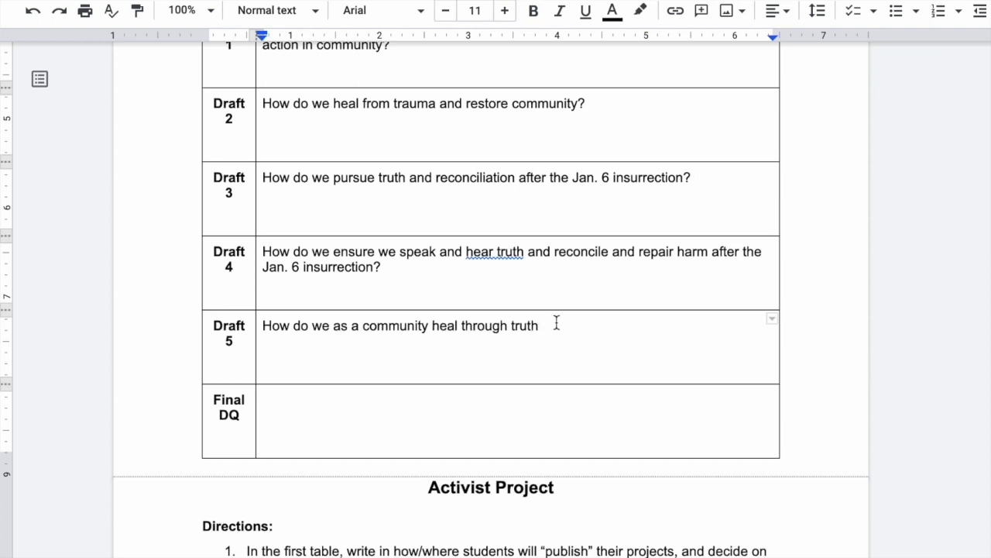
pyautogui.moveTo(556, 323); pyautogui.dragTo(459, 326)
pyautogui.press('BackSpace')
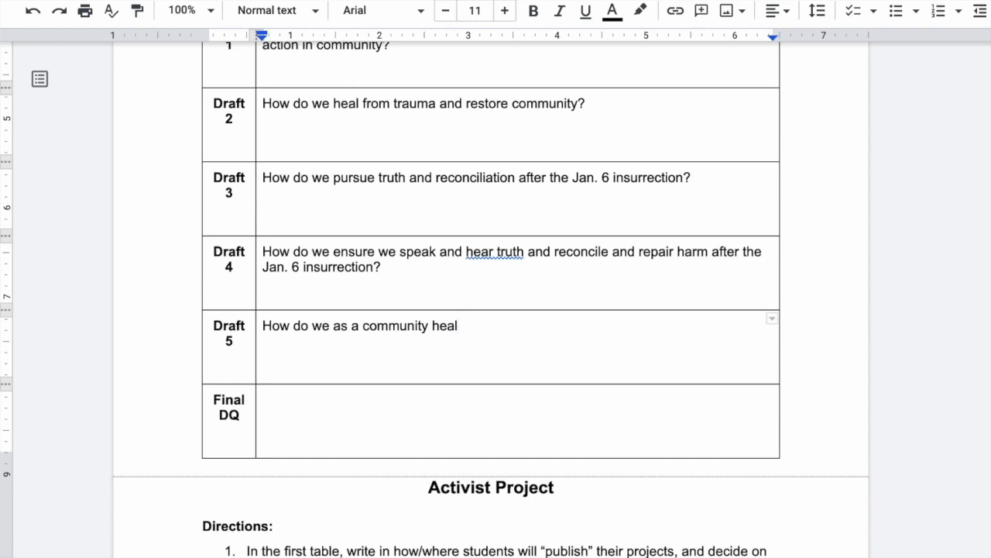
pyautogui.write('from _____')
pyautogui.press('BackSpace')
pyautogui.press('BackSpace')
pyautogui.press('BackSpace')
pyautogui.press('BackSpace')
pyautogui.press('BackSpace')
pyautogui.press('BackSpace')
pyautogui.hotkey('ctrl', 'v')
# Paste Draft 3's 'How do we pursue truth and reconciliation after the Jan. 6 insurrection?' into Final DQ
pyautogui.moveTo(691, 177); pyautogui.dragTo(266, 178)
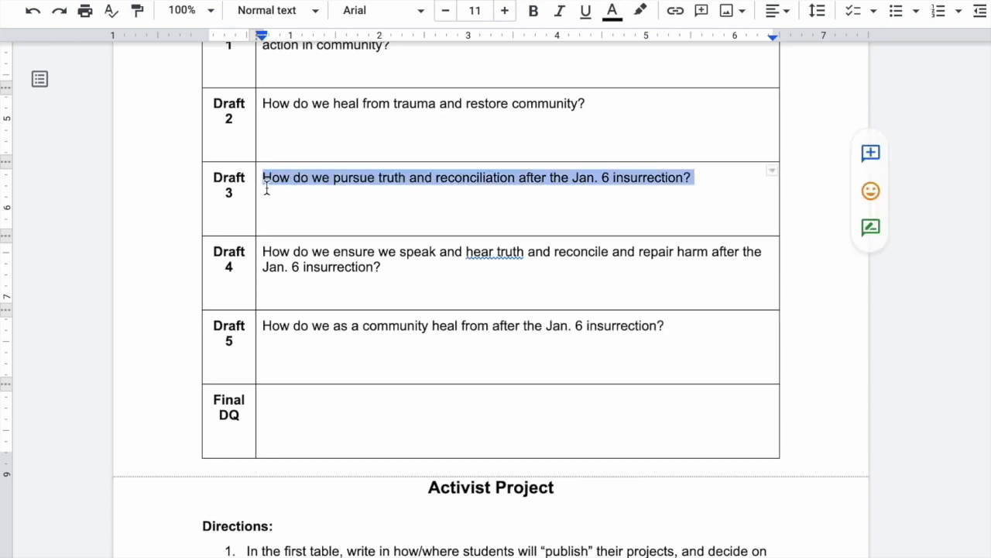
pyautogui.doubleClick(290, 415)
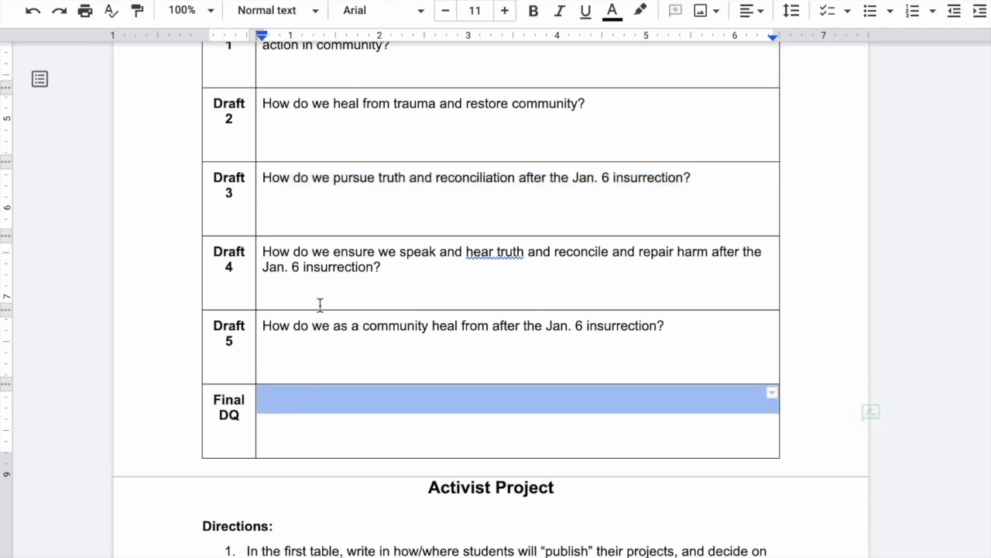
pyautogui.click(323, 433)
pyautogui.hotkey('ctrl', 'v')
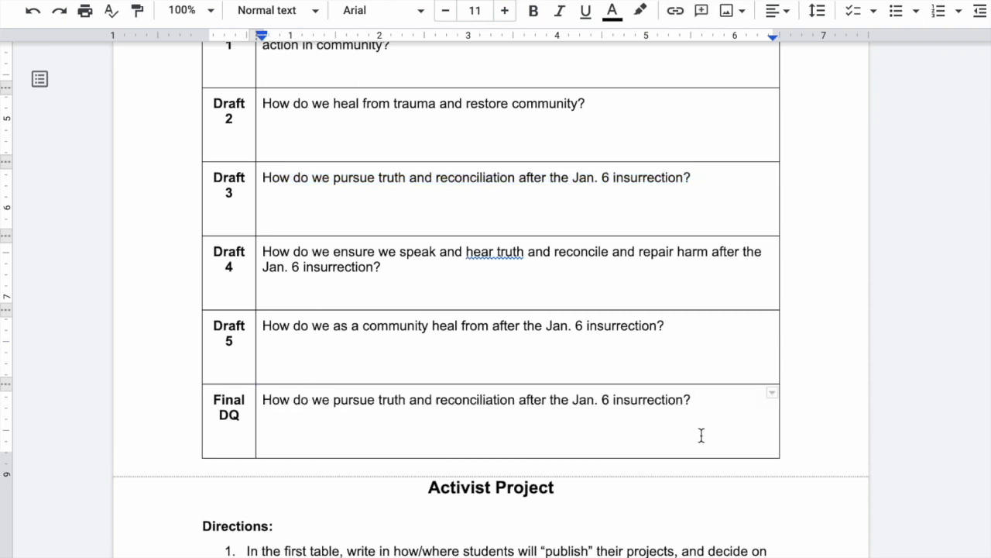
pyautogui.scroll(-2, 711, 410)
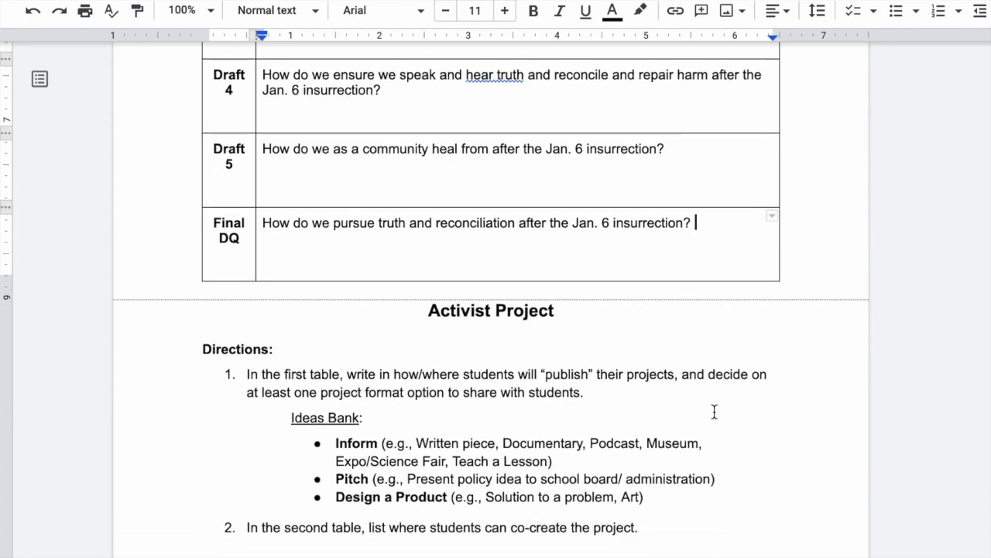
pyautogui.scroll(-2, 714, 411)
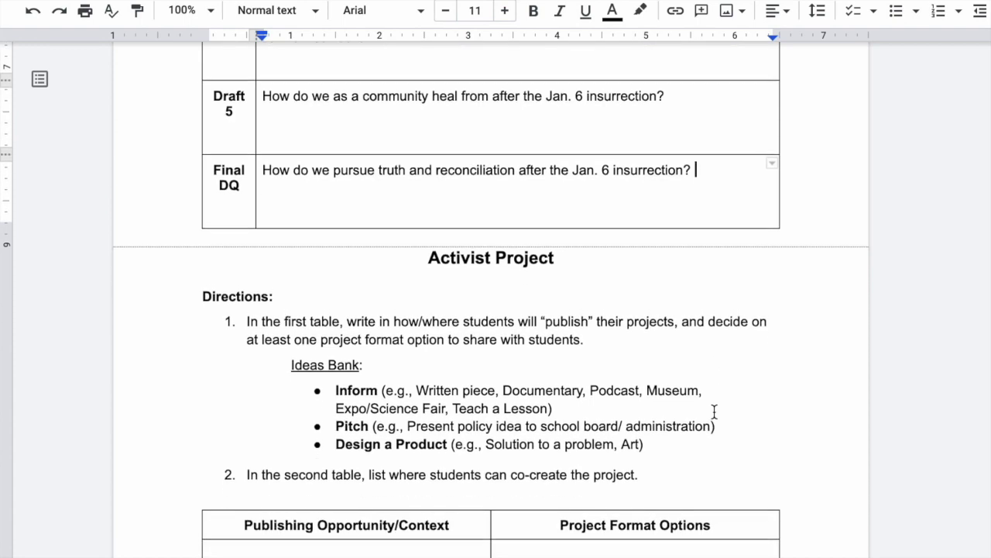